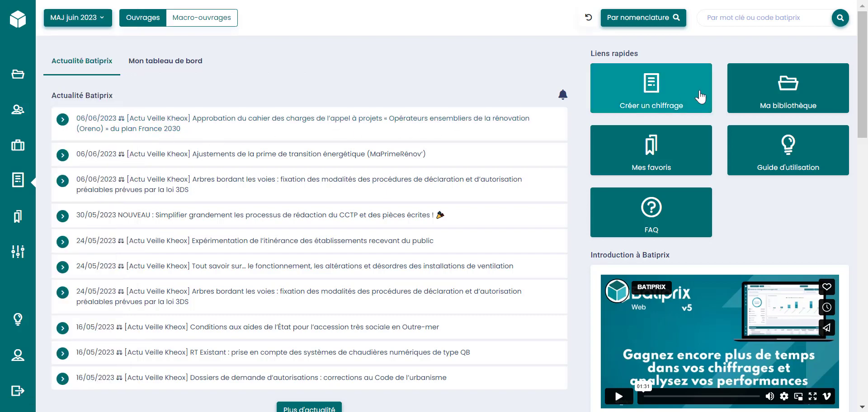
# - Create a new estimate titled "Projet de réfection de peinture dans un appartement" with the price edition MAJ juin 2023
pyautogui.click(650, 100)
pyautogui.write('P')
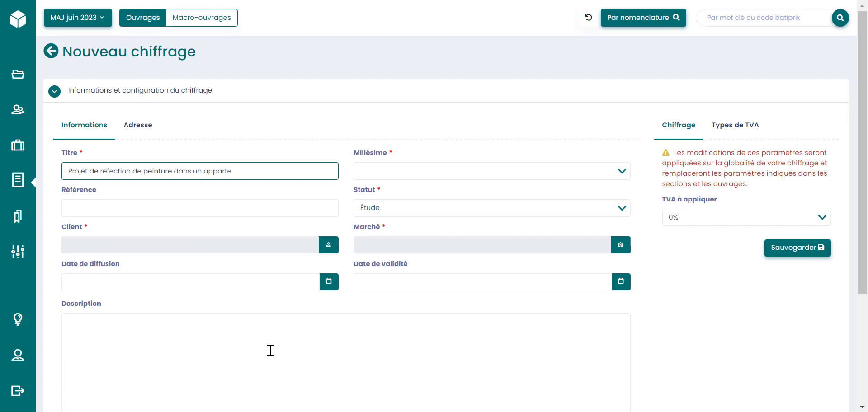
pyautogui.click(393, 171)
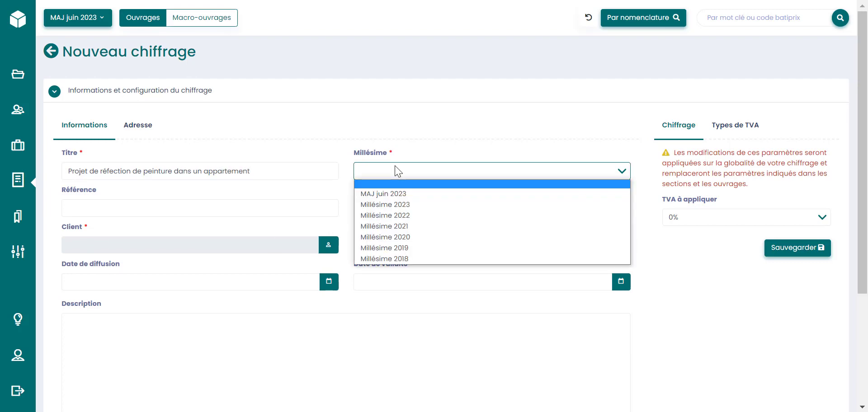
pyautogui.click(416, 195)
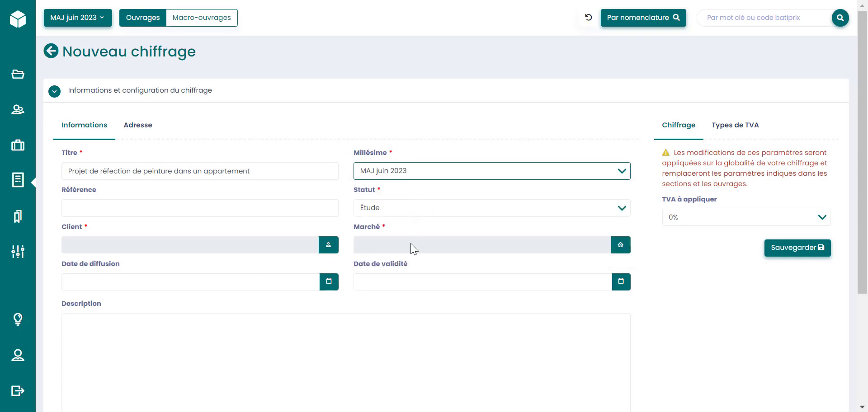
# - Assign the client Mairie de Montrouge and the market "Rénovation de la Mairie (26/01/2022)" to the estimate
pyautogui.click(128, 252)
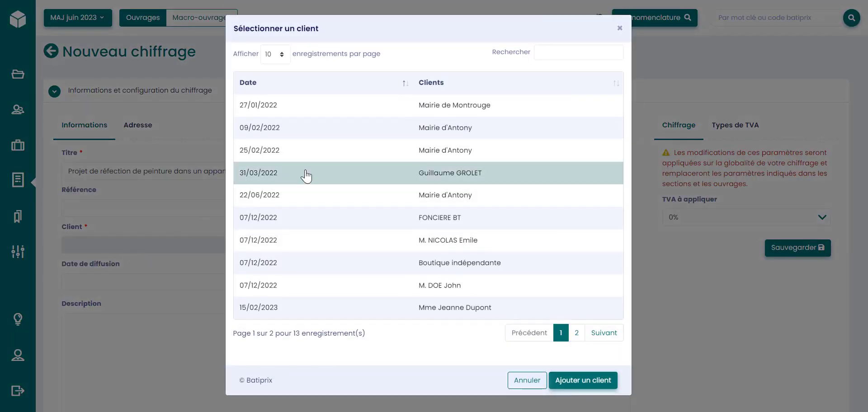
pyautogui.click(438, 116)
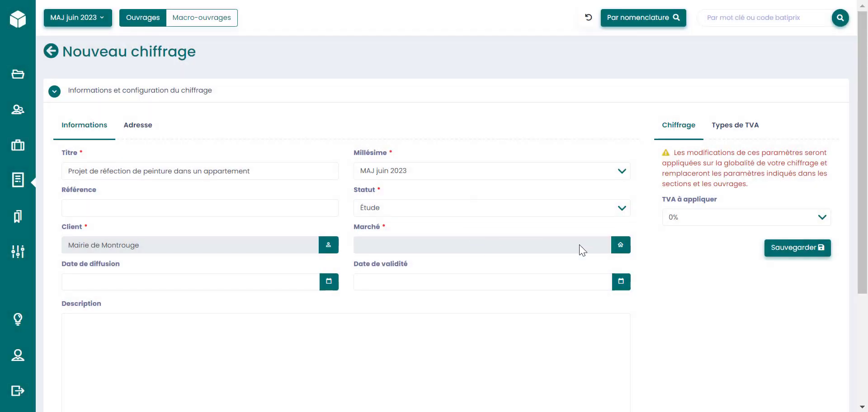
pyautogui.click(579, 245)
pyautogui.click(418, 112)
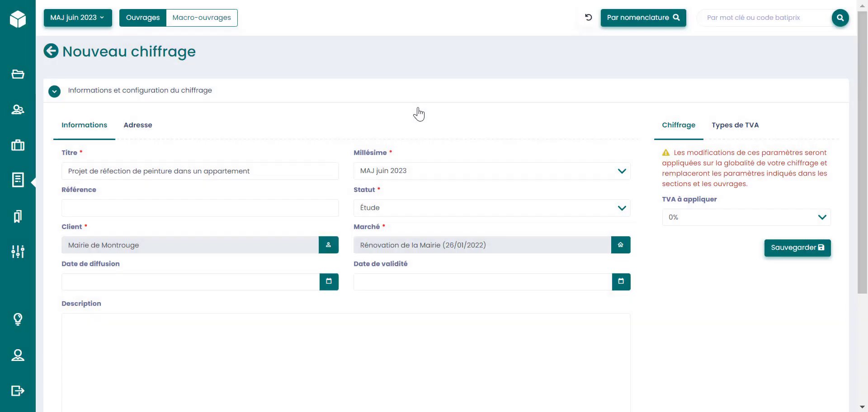
# - Set the VAT to apply to 10,00%, check the VAT types, and save the estimate
pyautogui.click(702, 220)
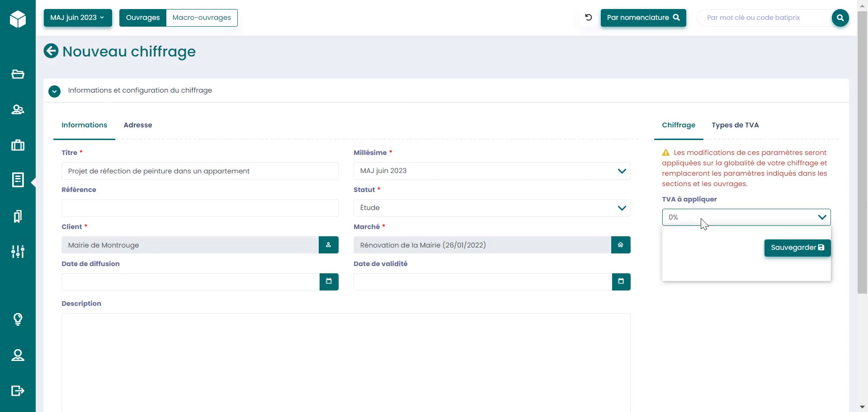
pyautogui.click(692, 254)
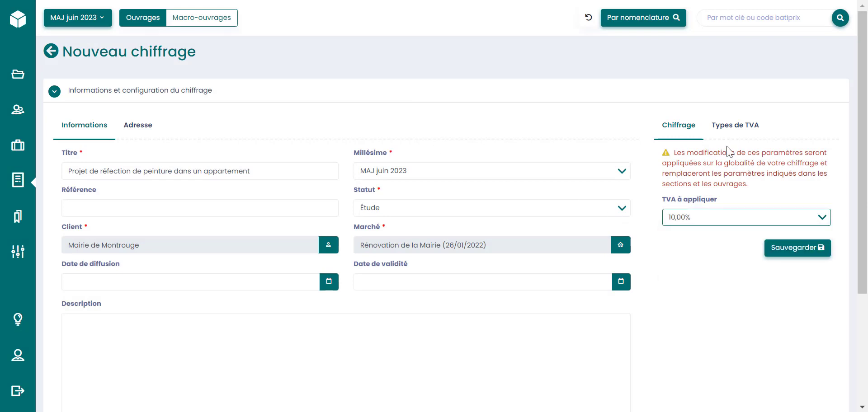
pyautogui.click(739, 131)
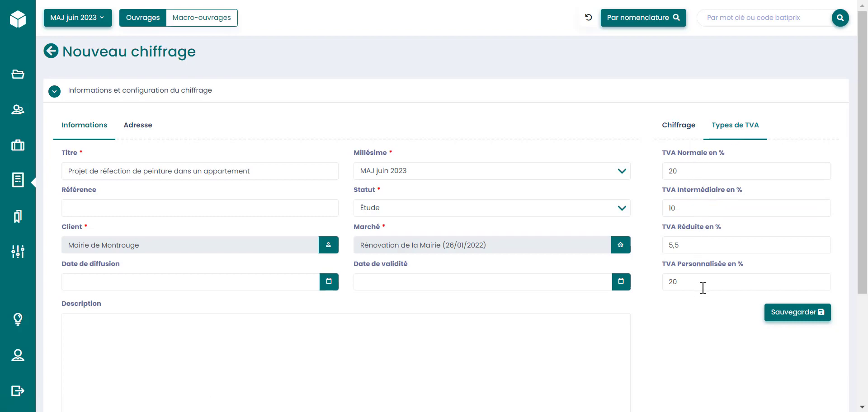
pyautogui.click(795, 312)
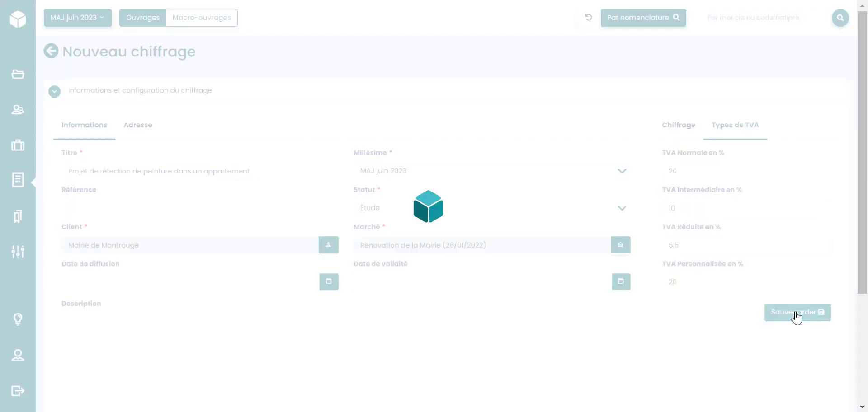
# - Rename the estimate's first section as "Travaux préparatoires"
pyautogui.click(148, 183)
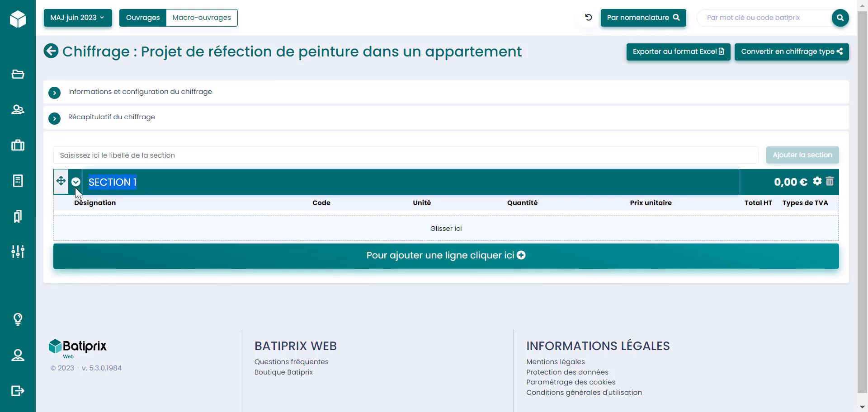
pyautogui.write('T')
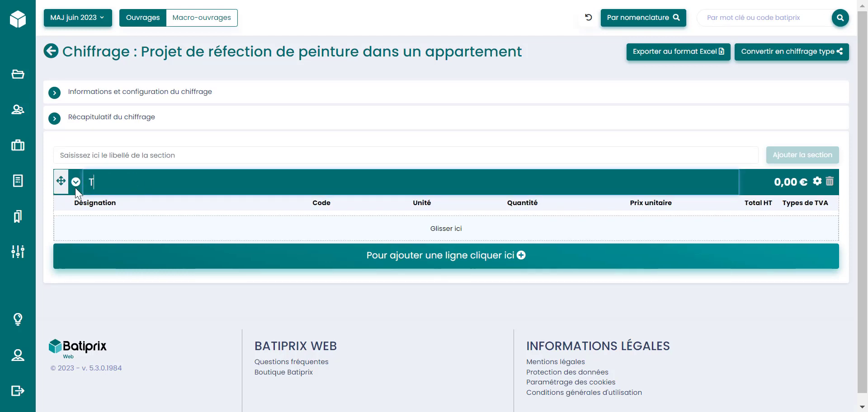
pyautogui.write('ravaux prép')
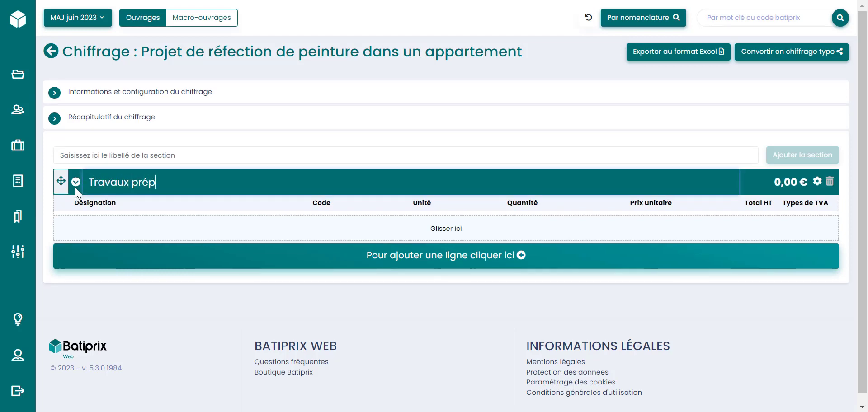
pyautogui.write('aratoi')
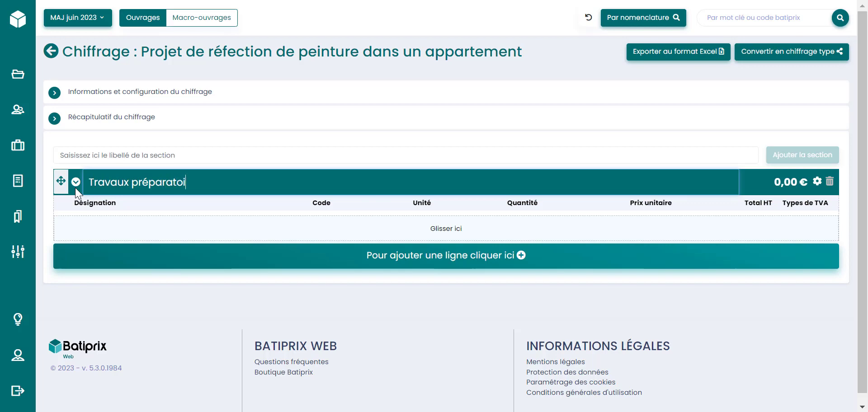
pyautogui.write('res')
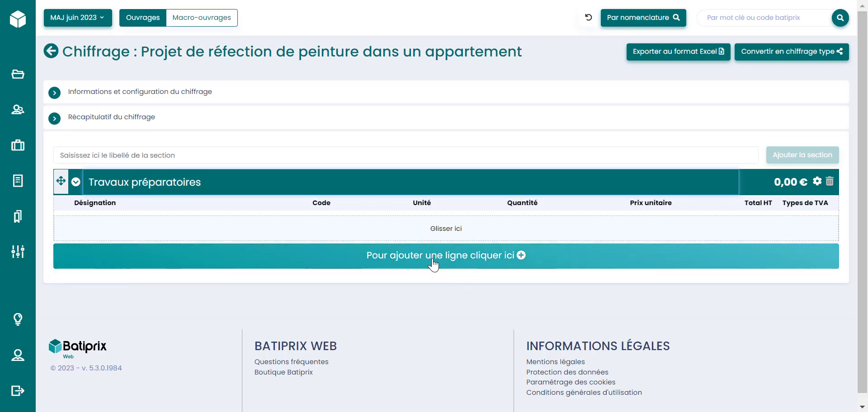
# - Start adding works to the section and list the Ponçage works from the nomenclature, under 55. Peinture - Revêtement intérieur, 04. Travaux préparatoires
pyautogui.click(433, 259)
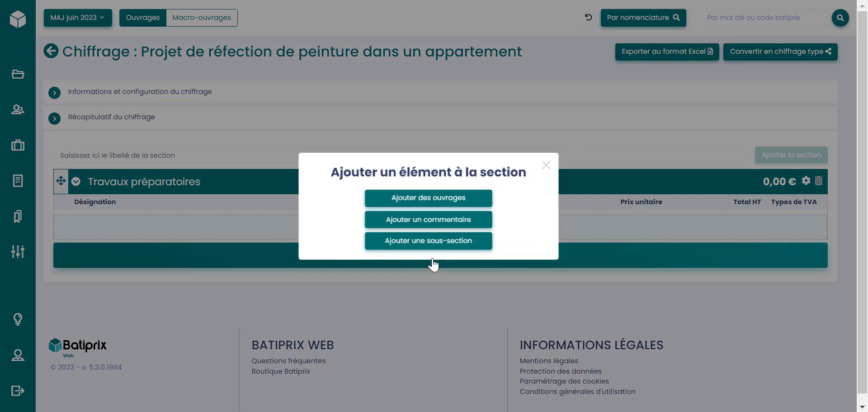
pyautogui.click(436, 200)
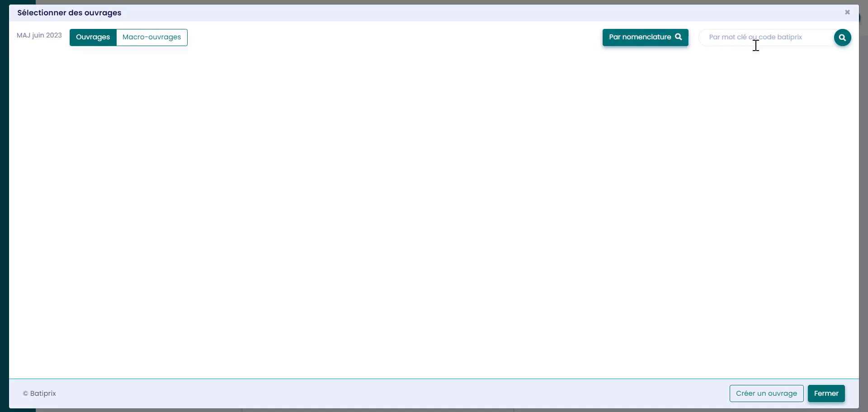
pyautogui.click(637, 41)
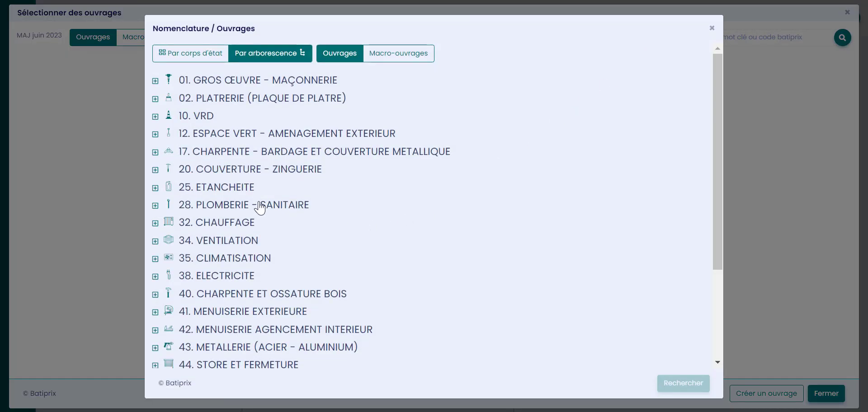
pyautogui.scroll(-2, 262, 206)
pyautogui.scroll(-2, 261, 207)
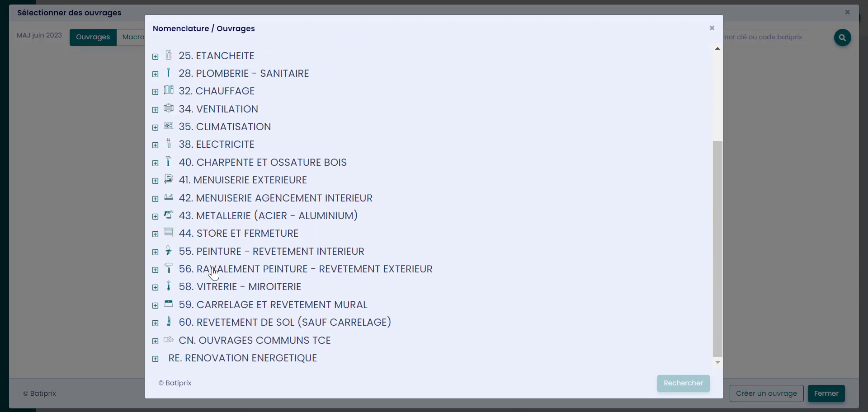
pyautogui.click(156, 253)
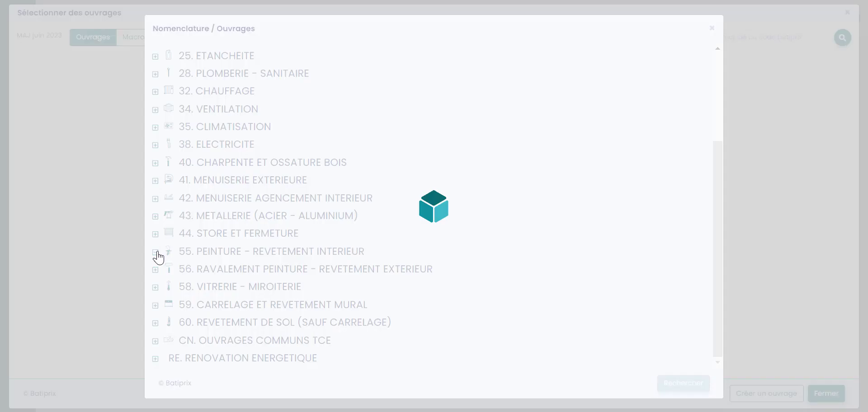
pyautogui.scroll(-2, 160, 255)
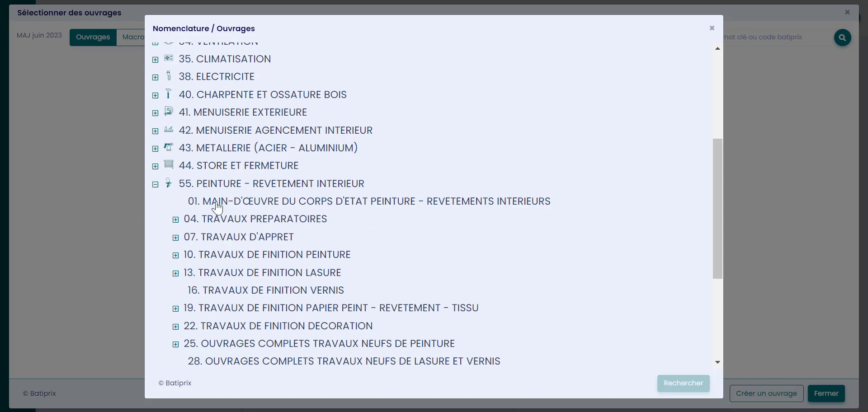
pyautogui.click(175, 219)
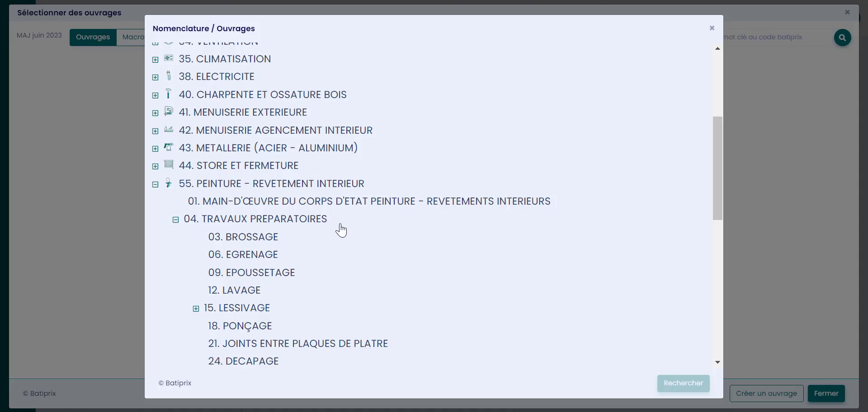
pyautogui.scroll(-2, 309, 254)
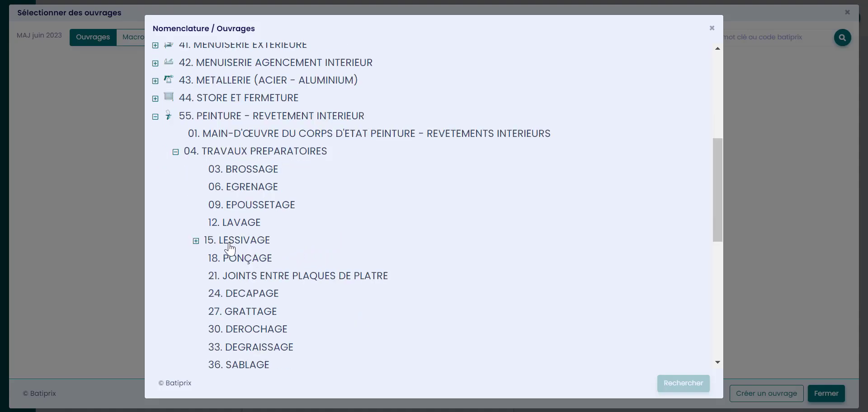
pyautogui.click(241, 262)
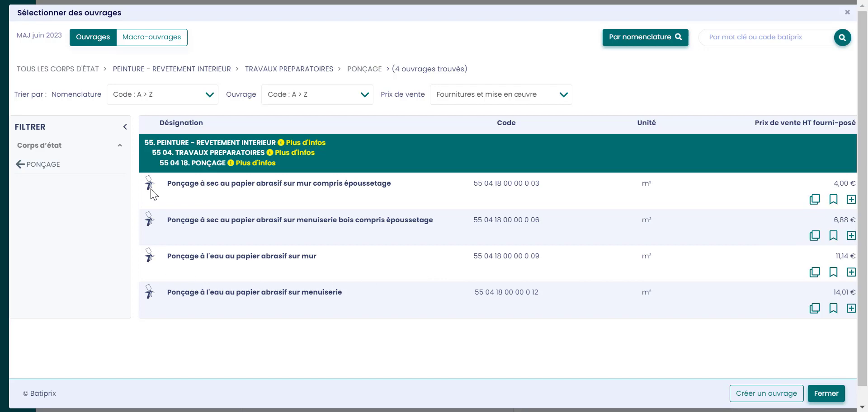
# - From the Lessivage works, view the price breakdown of "Lessivage pour repeindre de peinture courante mate ou satinée" and add that work to the section
pyautogui.click(50, 167)
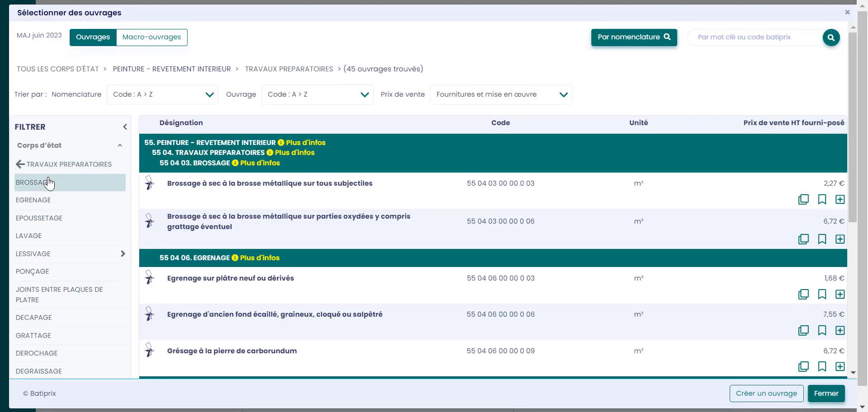
pyautogui.click(40, 255)
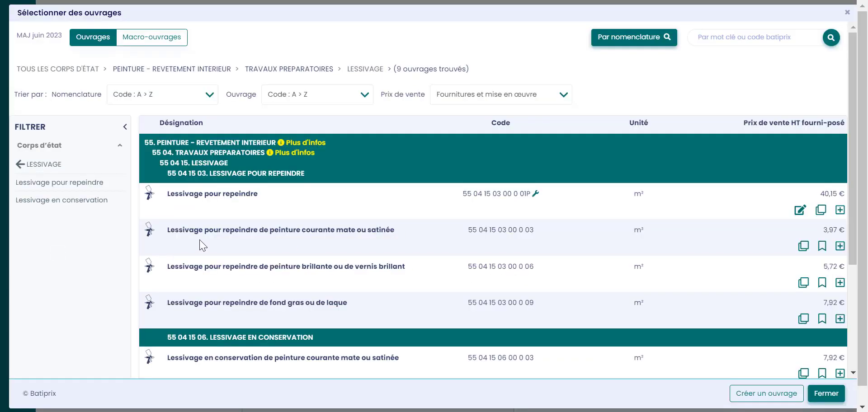
pyautogui.click(500, 229)
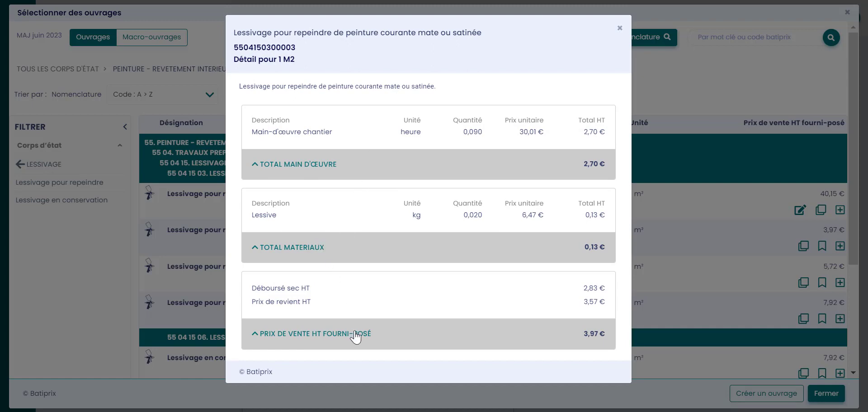
pyautogui.click(620, 27)
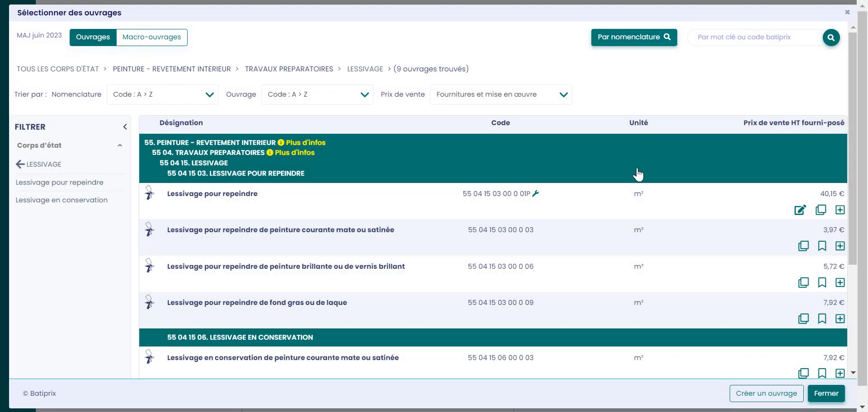
pyautogui.click(839, 247)
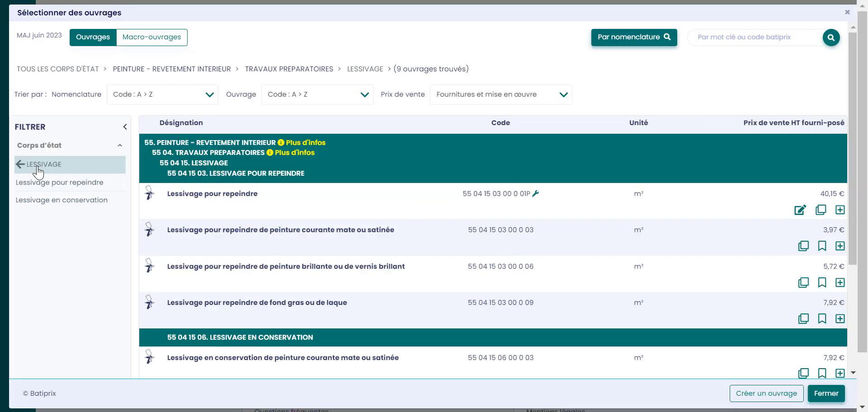
pyautogui.click(40, 168)
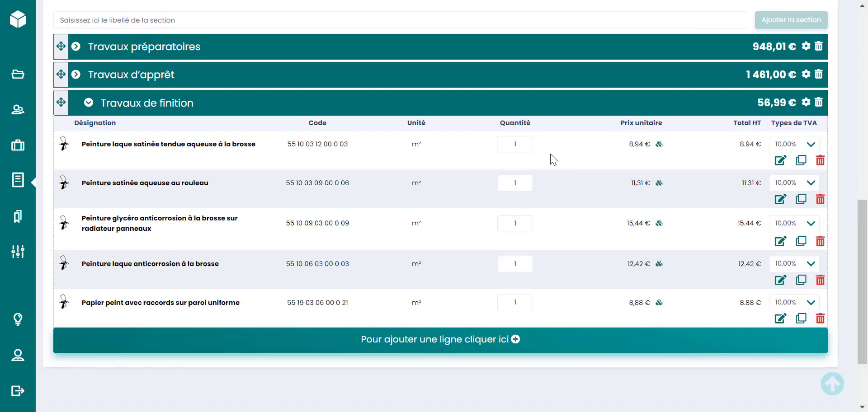
# - In Travaux de finition, set the quantities to 10 m² for satin lacquer, 55 m² for satin roller paint and 10 m² for glycero radiator paint
pyautogui.click(523, 141)
pyautogui.write('0')
pyautogui.click(520, 182)
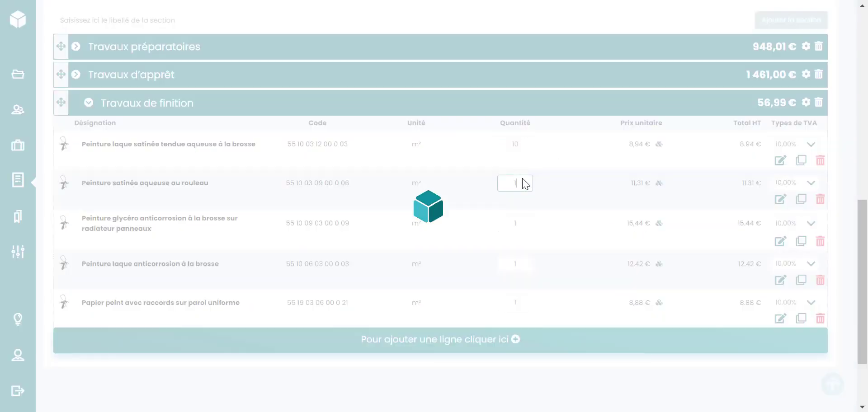
pyautogui.write('55')
pyautogui.click(512, 228)
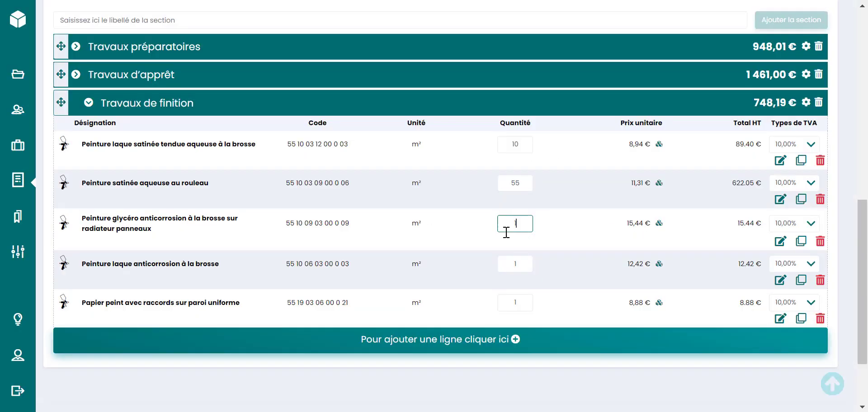
pyautogui.write('0')
# - Set the quantities to 4,5 m² for "Peinture laque anticorrosion à la brosse" and 45 m² for "Papier peint avec raccords sur paroi uniforme"
pyautogui.click(502, 264)
pyautogui.moveTo(518, 259); pyautogui.dragTo(503, 257)
pyautogui.write('4')
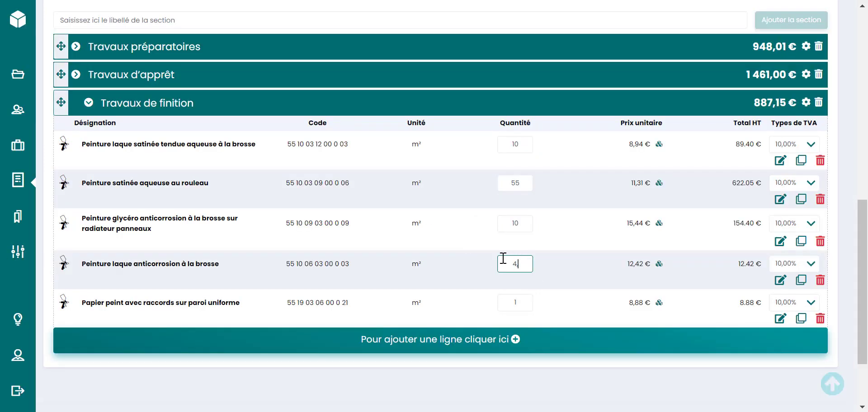
pyautogui.write(',5')
pyautogui.click(523, 306)
pyautogui.write('45')
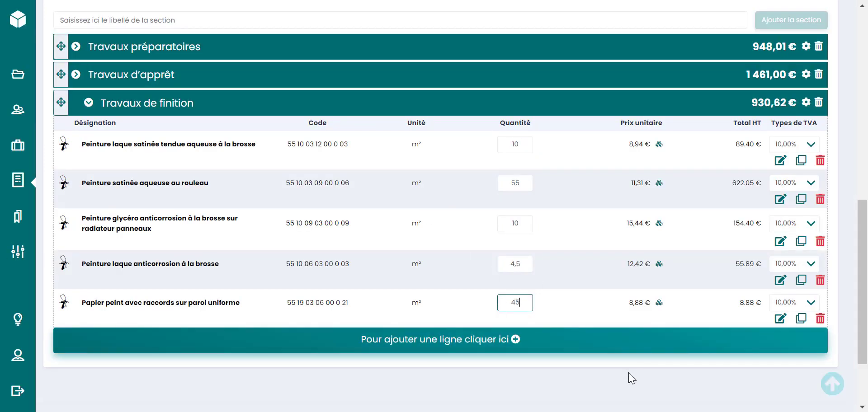
pyautogui.click(628, 373)
# - Add a sub-section named "Murs" to the Travaux de finition section
pyautogui.click(456, 344)
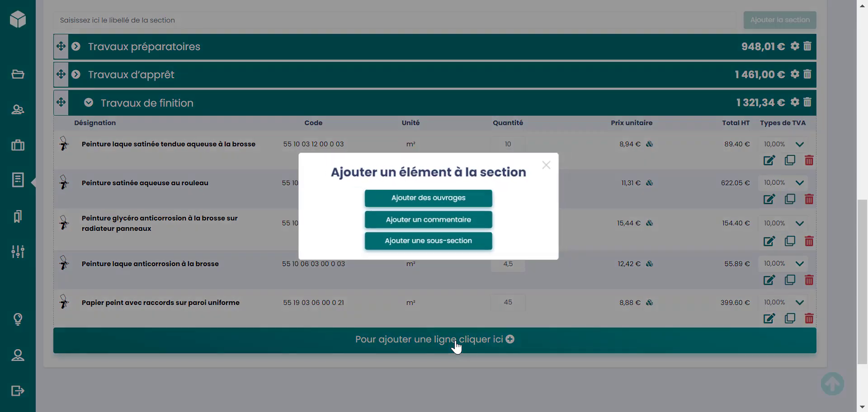
pyautogui.click(439, 246)
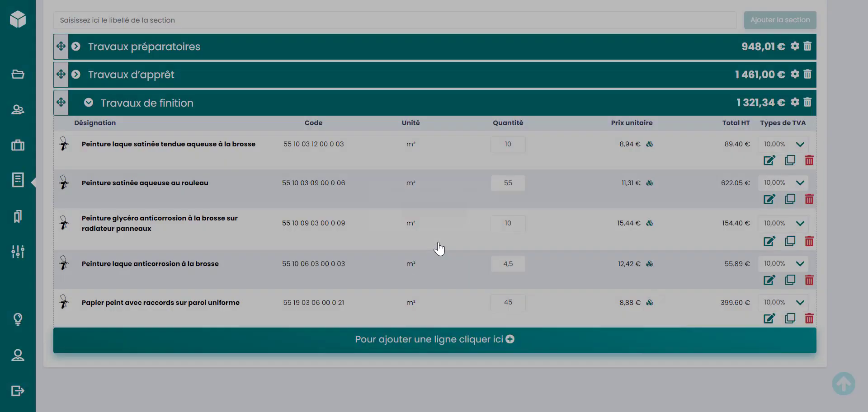
pyautogui.click(370, 53)
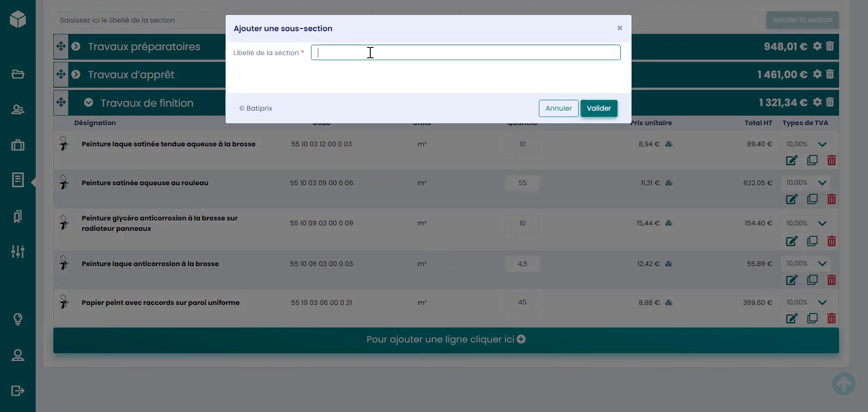
pyautogui.write('Murs')
pyautogui.click(599, 109)
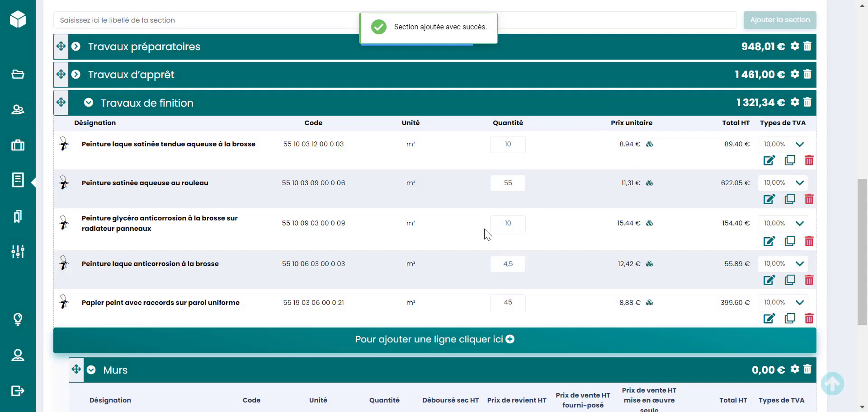
# - Move the satin lacquer, satin roller paint and "Papier peint avec raccords sur paroi uniforme" works from Travaux de finition into the Murs sub-section
pyautogui.scroll(-1, 73, 178)
pyautogui.moveTo(74, 84); pyautogui.dragTo(188, 351)
pyautogui.moveTo(68, 77); pyautogui.dragTo(167, 337)
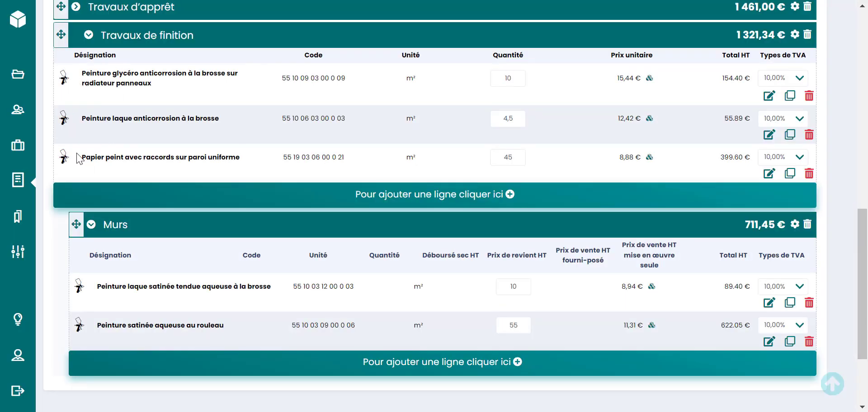
pyautogui.moveTo(77, 159); pyautogui.dragTo(149, 344)
# - Add a sub-section named "Radiateurs" and move it out of Murs to sit directly under Travaux de finition
pyautogui.click(452, 367)
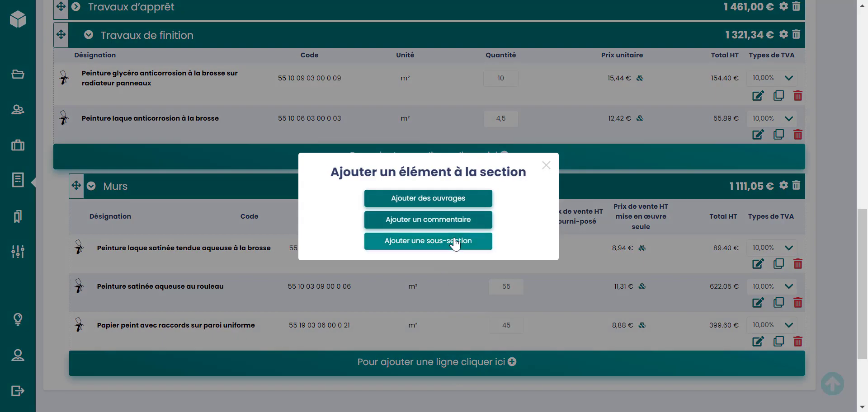
pyautogui.click(455, 242)
pyautogui.click(355, 52)
pyautogui.write('Radi')
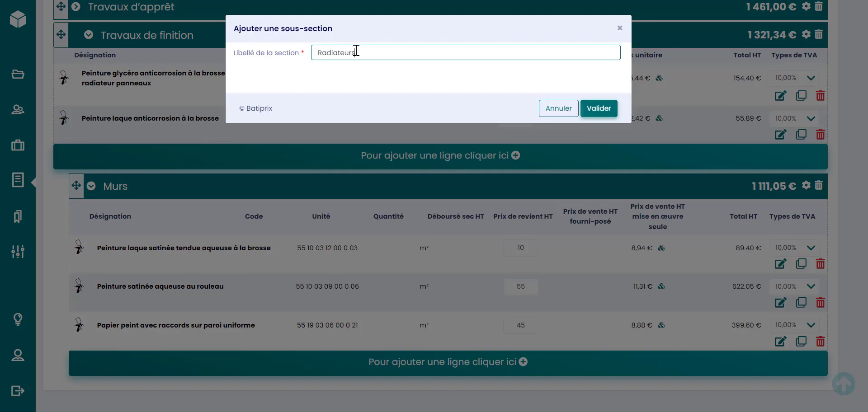
pyautogui.write('ateurs')
pyautogui.click(598, 108)
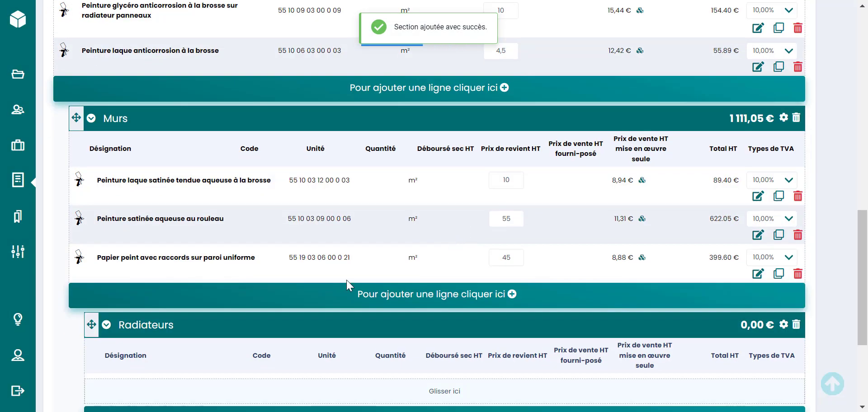
pyautogui.moveTo(92, 324)
pyautogui.mouseDown()
pyautogui.moveTo(11, 326)
pyautogui.moveTo(96, 336)
pyautogui.mouseUp()
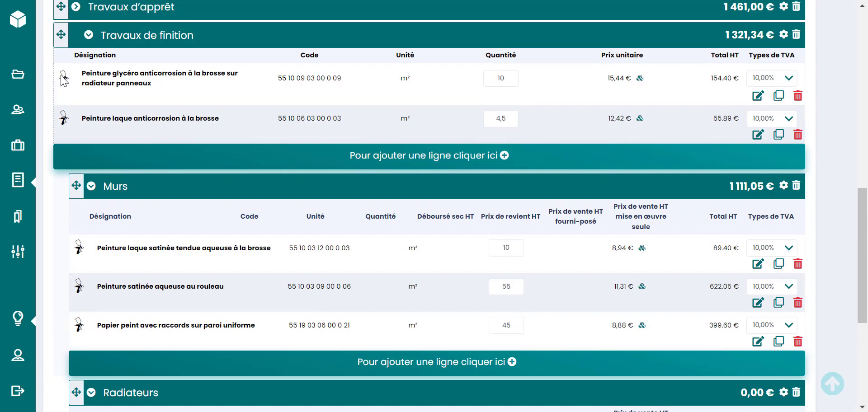
# - Move the glycero radiator paint and "Peinture laque anticorrosion à la brosse" works from Travaux de finition into the Radiateurs sub-section
pyautogui.moveTo(63, 80); pyautogui.dragTo(143, 257)
pyautogui.scroll(-4, 135, 244)
pyautogui.scroll(3, 173, 207)
pyautogui.scroll(-4, 164, 278)
pyautogui.moveTo(64, 116); pyautogui.dragTo(169, 304)
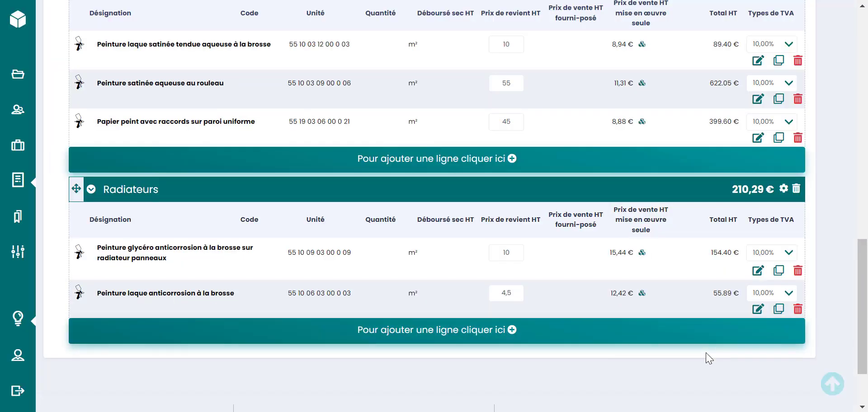
# - In Murs, set the Temps de mise en œuvre of "Peinture laque satinée tendue aqueuse à la brosse" to 1 and save the work
pyautogui.scroll(2, 708, 358)
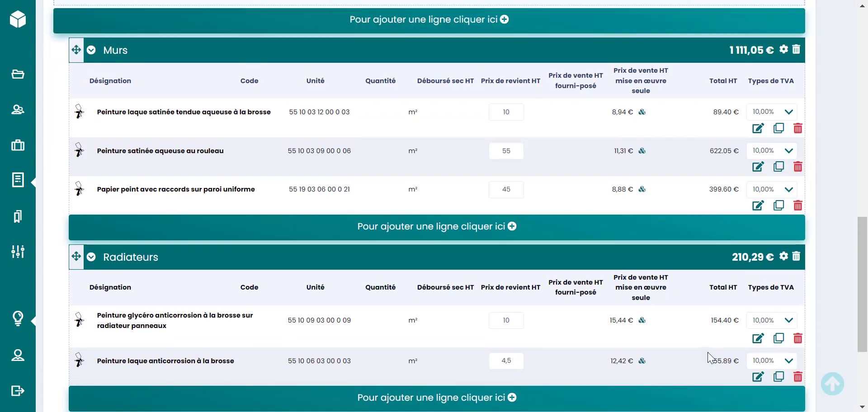
pyautogui.click(759, 131)
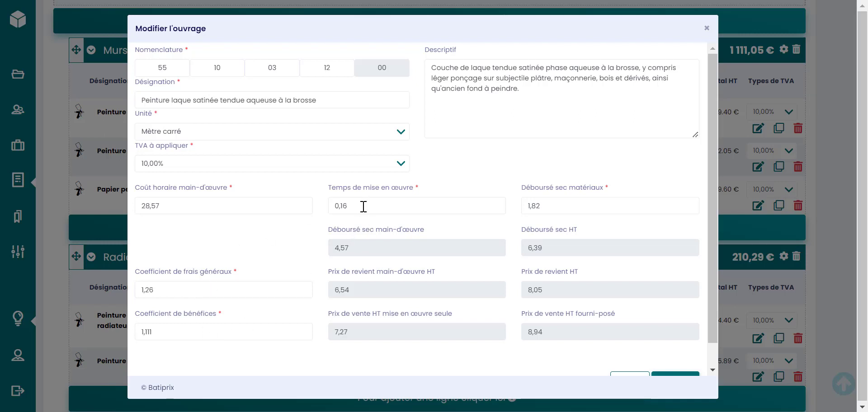
pyautogui.moveTo(363, 206); pyautogui.dragTo(299, 210)
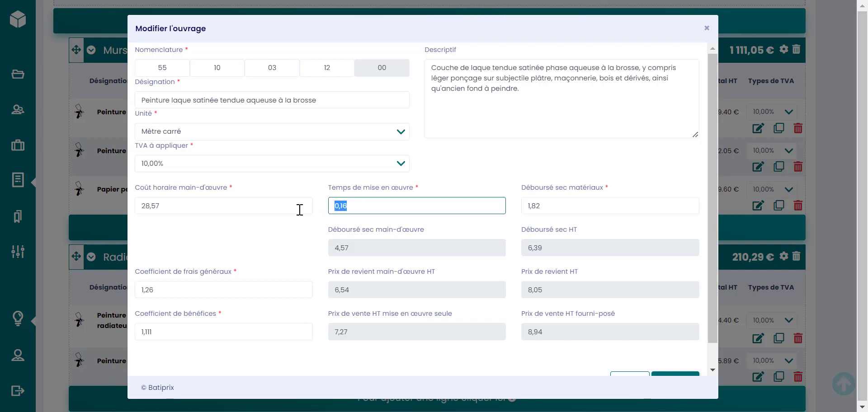
pyautogui.write('1')
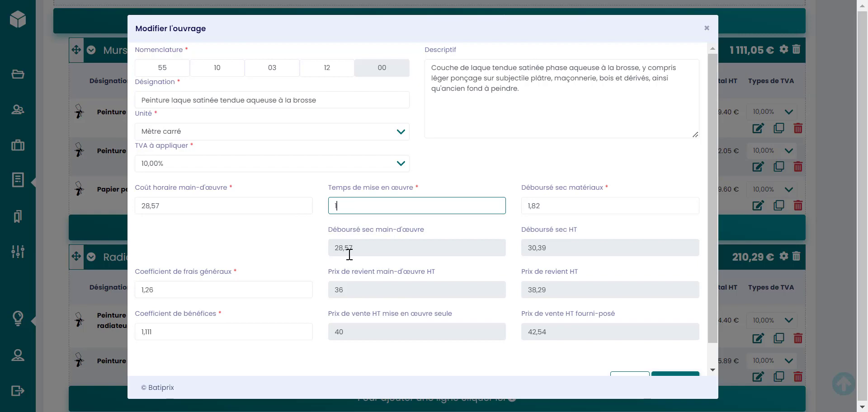
pyautogui.scroll(-2, 593, 307)
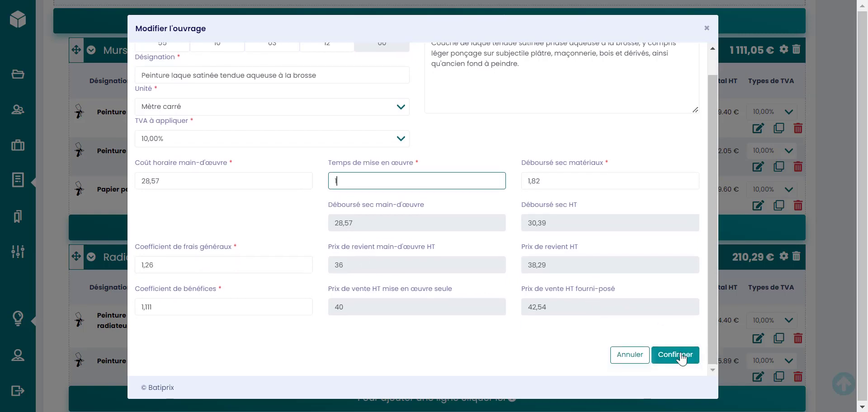
pyautogui.click(680, 356)
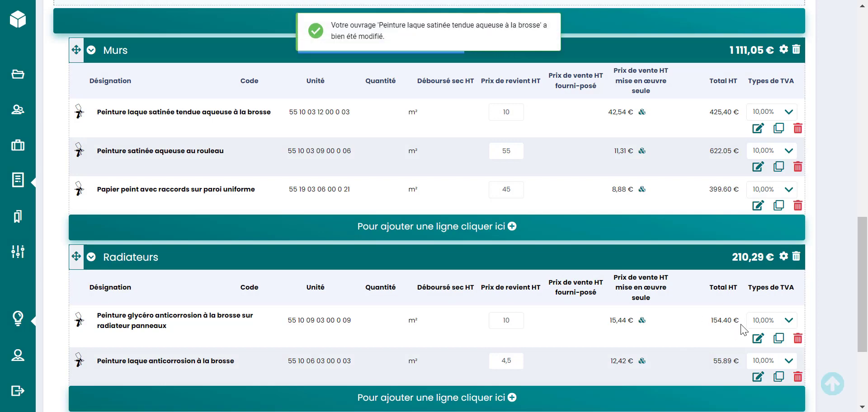
# - View the duplication form of "Peinture glycéro anticorrosion à la brosse sur radiateur panneaux" in Radiateurs and close it without duplicating the work
pyautogui.scroll(-2, 726, 321)
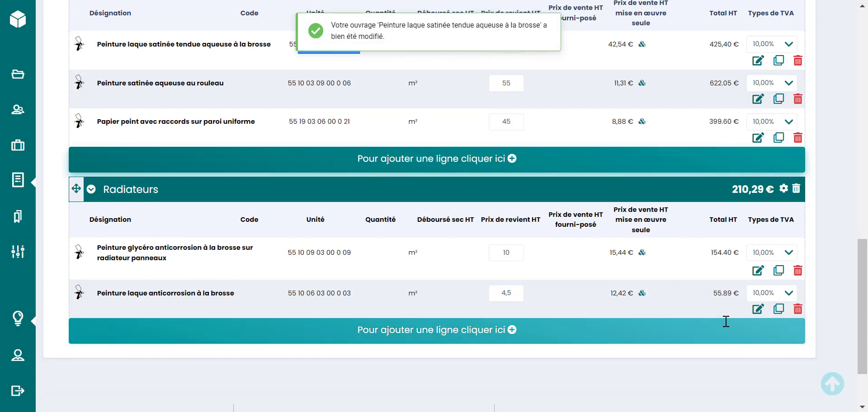
pyautogui.click(778, 271)
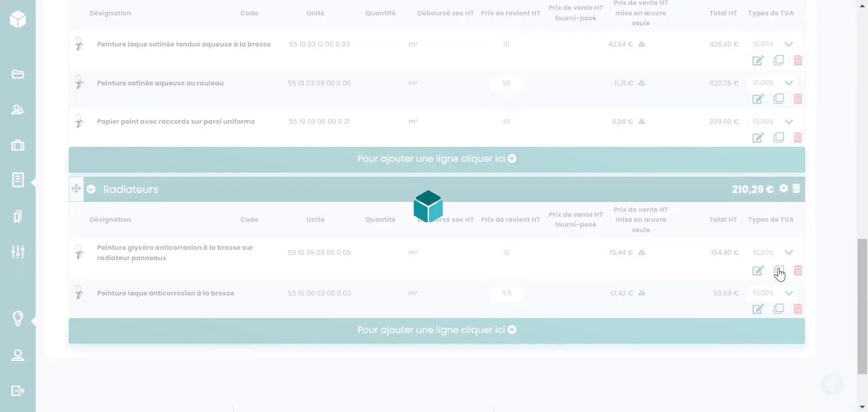
pyautogui.scroll(1, 377, 130)
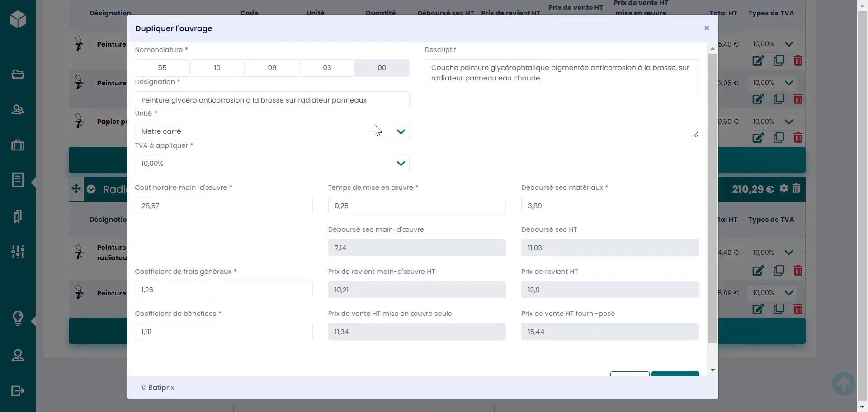
pyautogui.click(706, 28)
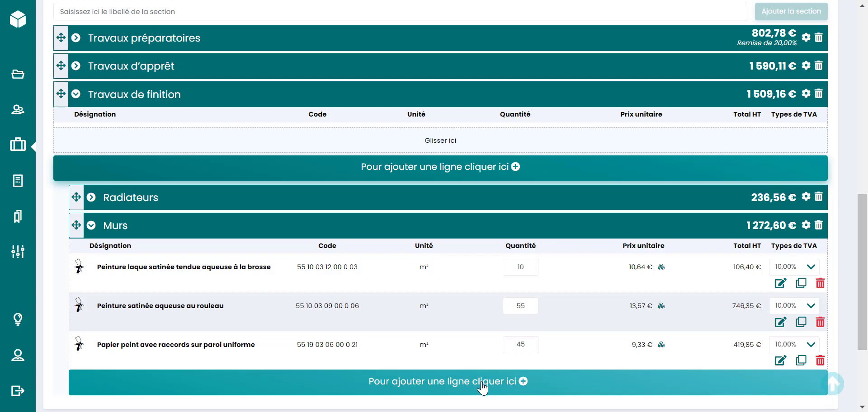
# - From the Murs sub-section, view the blank form for creating a custom work and cancel it
pyautogui.click(482, 385)
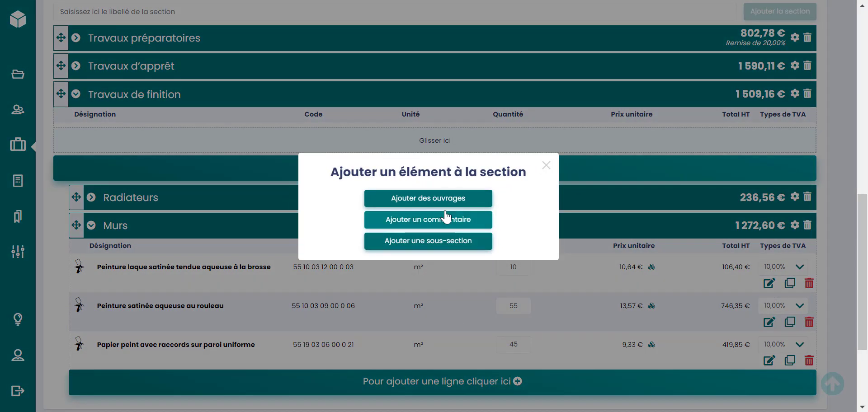
pyautogui.click(439, 206)
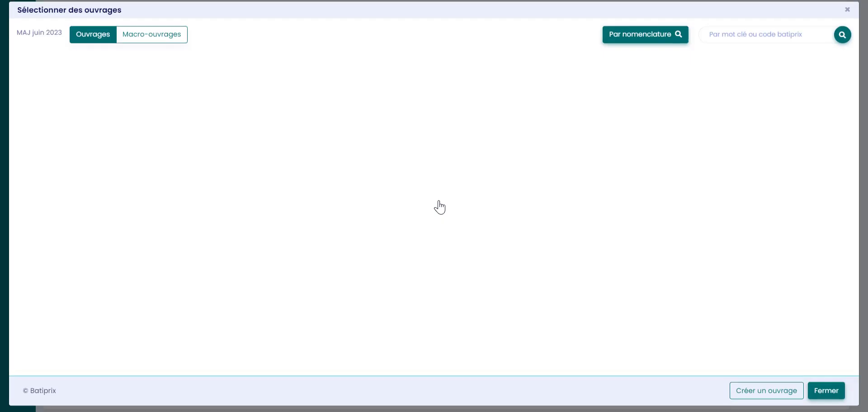
pyautogui.click(761, 399)
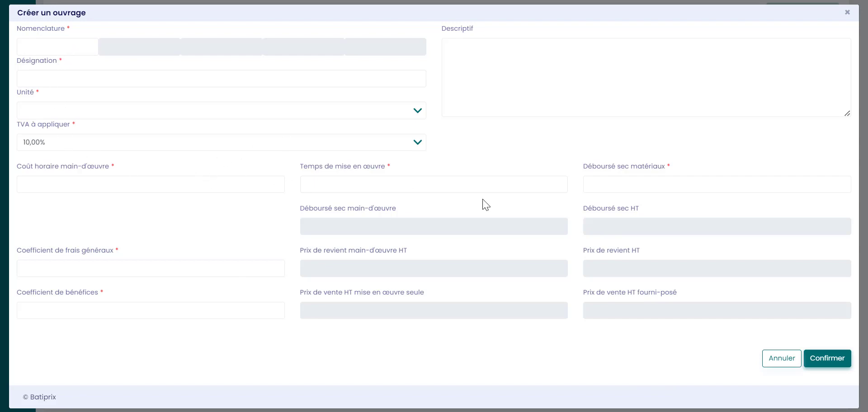
pyautogui.click(782, 359)
# - Apply a 20% discount to the Travaux préparatoires section in its section parameters
pyautogui.scroll(6, 814, 195)
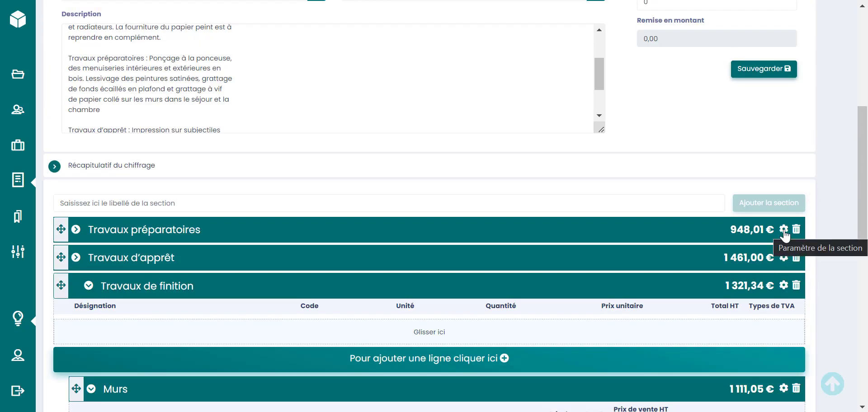
pyautogui.click(784, 230)
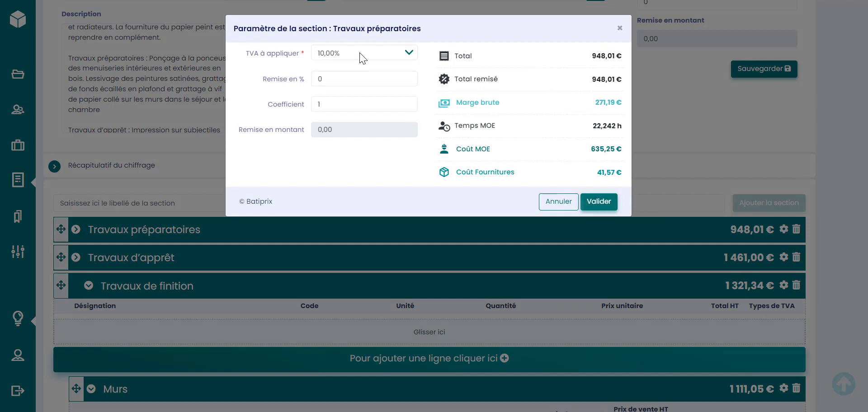
pyautogui.moveTo(348, 79); pyautogui.dragTo(296, 86)
pyautogui.write('20')
pyautogui.click(335, 104)
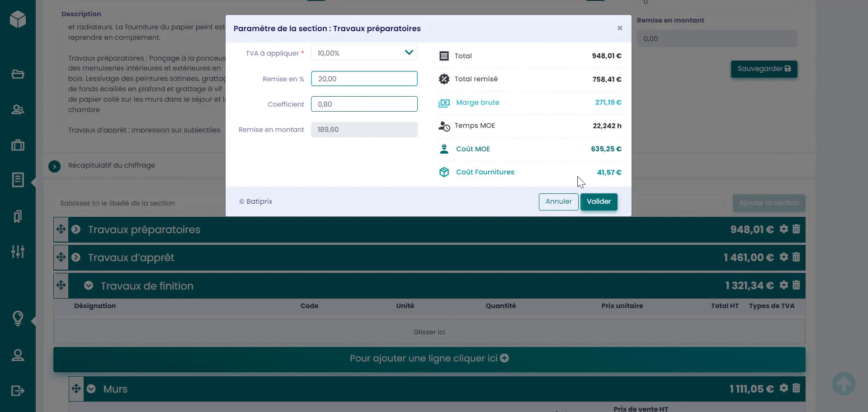
pyautogui.click(596, 199)
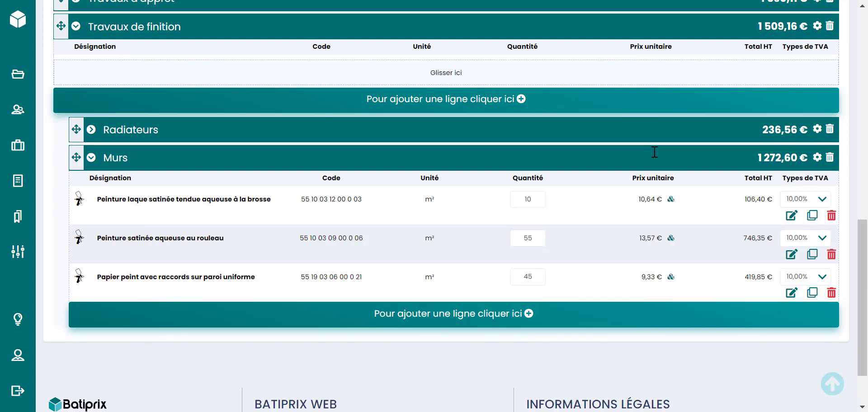
# - Export the estimate to Excel from the options for using another template, and review the works and totals in the exported sheet
pyautogui.scroll(15, 654, 152)
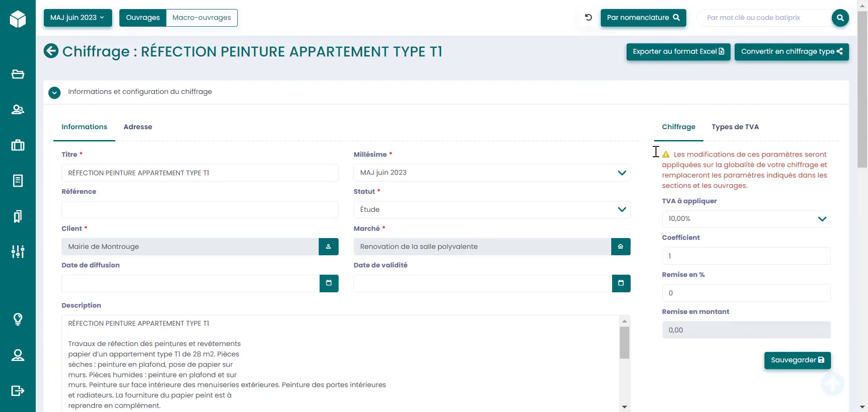
pyautogui.click(660, 52)
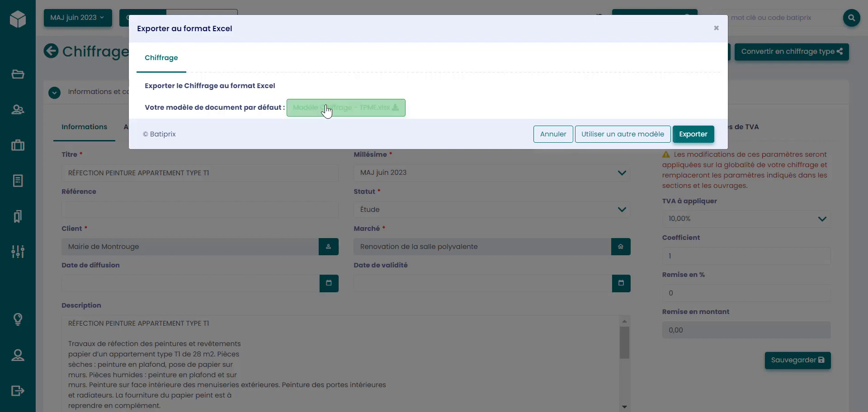
pyautogui.click(618, 136)
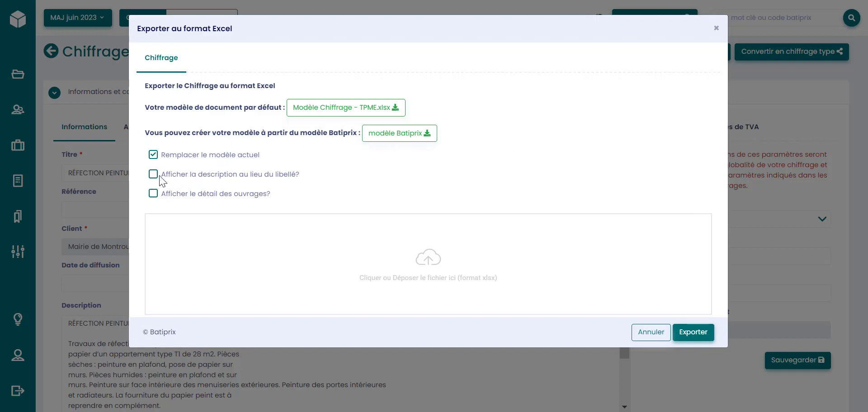
pyautogui.click(693, 336)
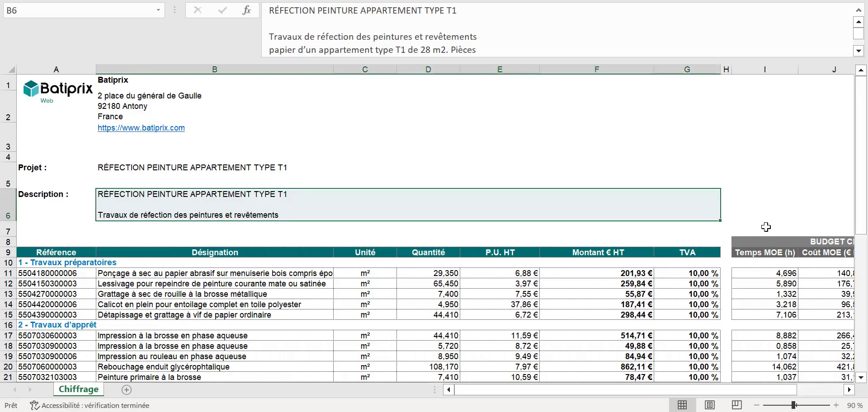
pyautogui.scroll(-3, 765, 227)
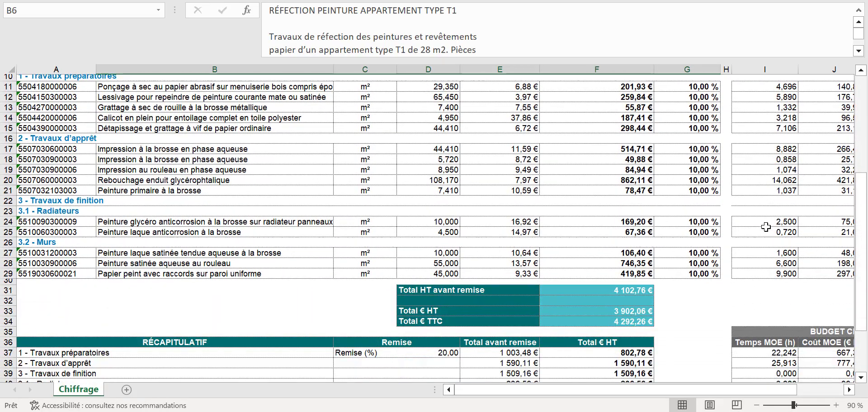